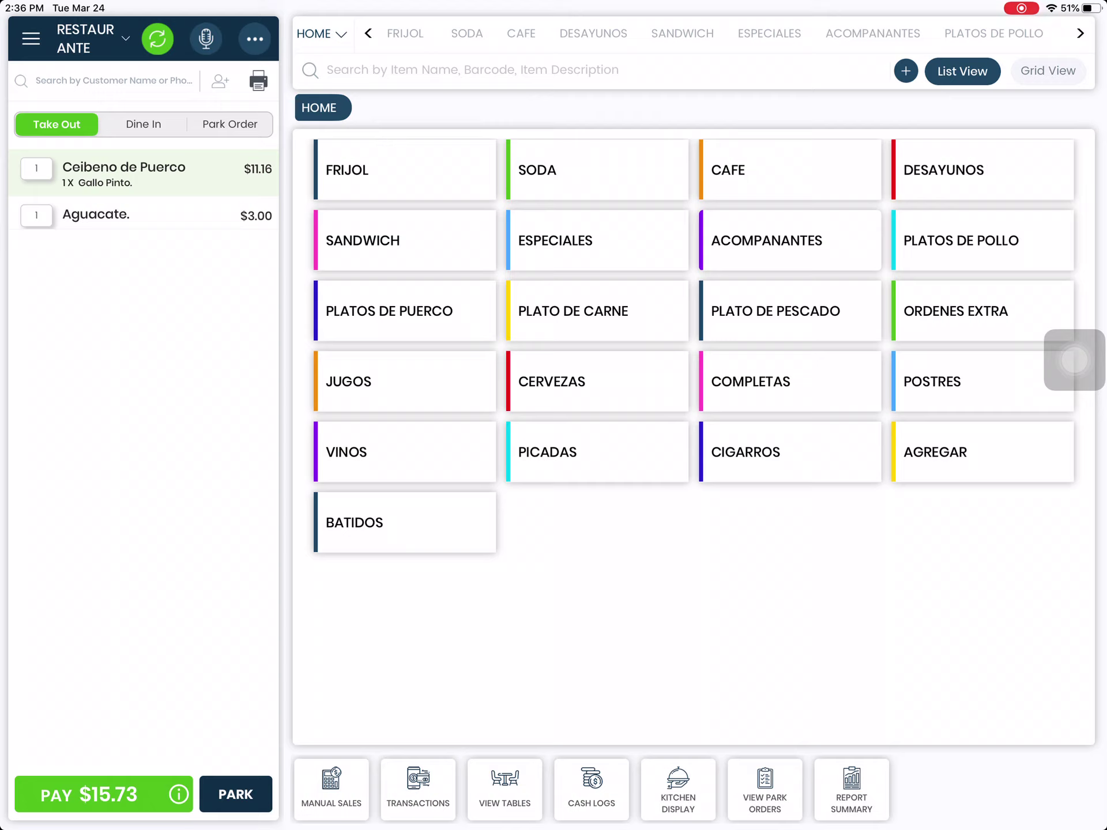
# Open the Ceibeno de Puerco item's discount entry and clear the passcode check
pyautogui.moveTo(217, 173); pyautogui.dragTo(53, 173)
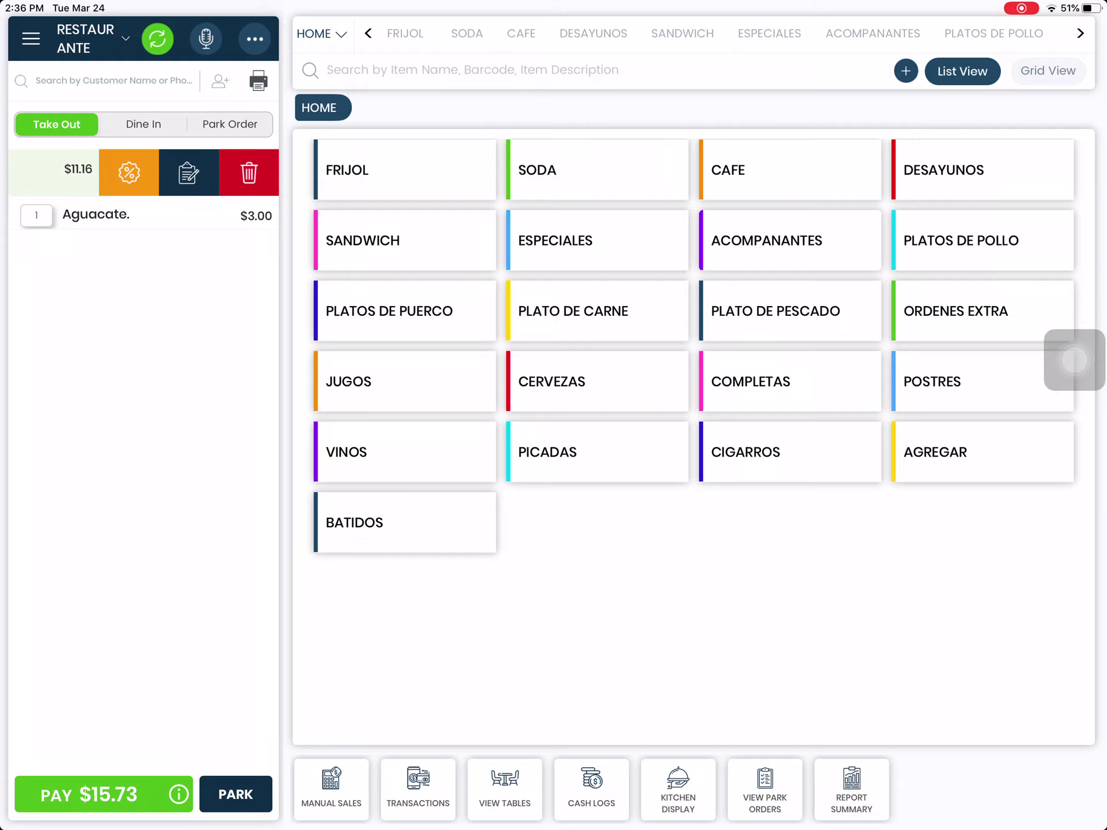
pyautogui.click(188, 172)
pyautogui.click(429, 362)
pyautogui.click(553, 362)
pyautogui.click(553, 362)
pyautogui.click(678, 362)
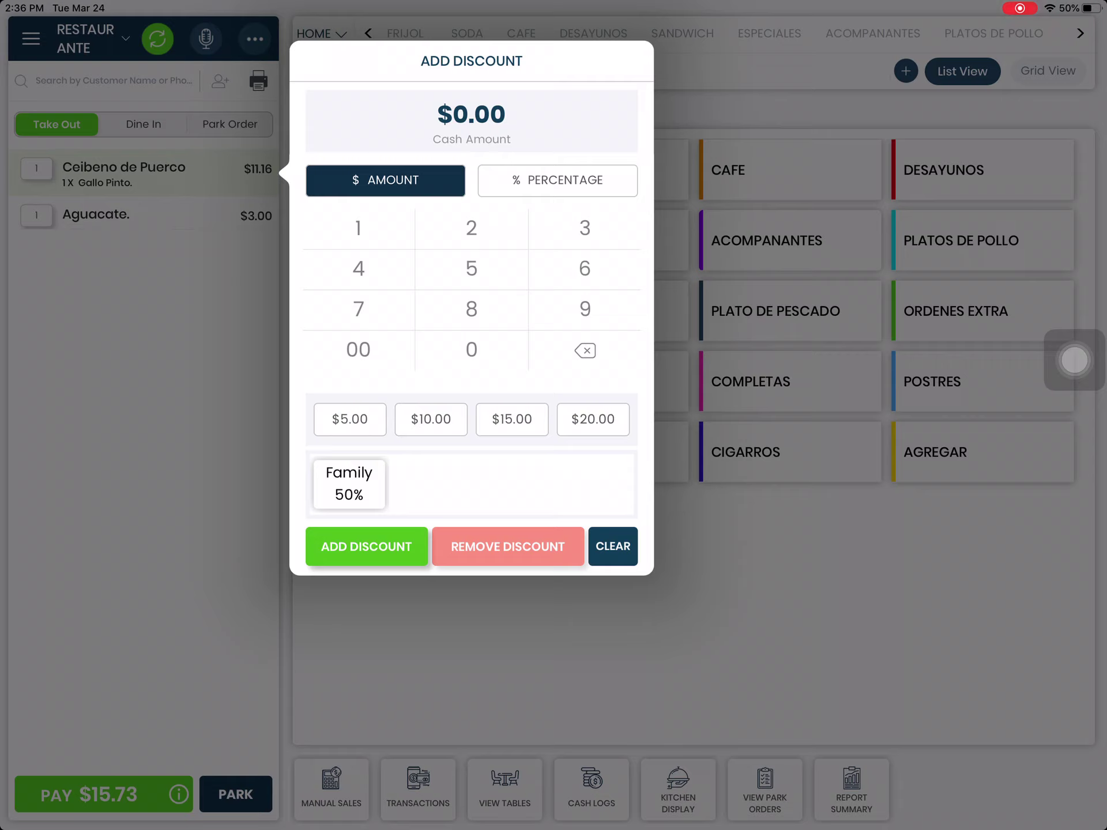
# Apply the Family 50% preset discount to Ceibeno de Puerco, leaving $9.53 payable
pyautogui.click(558, 180)
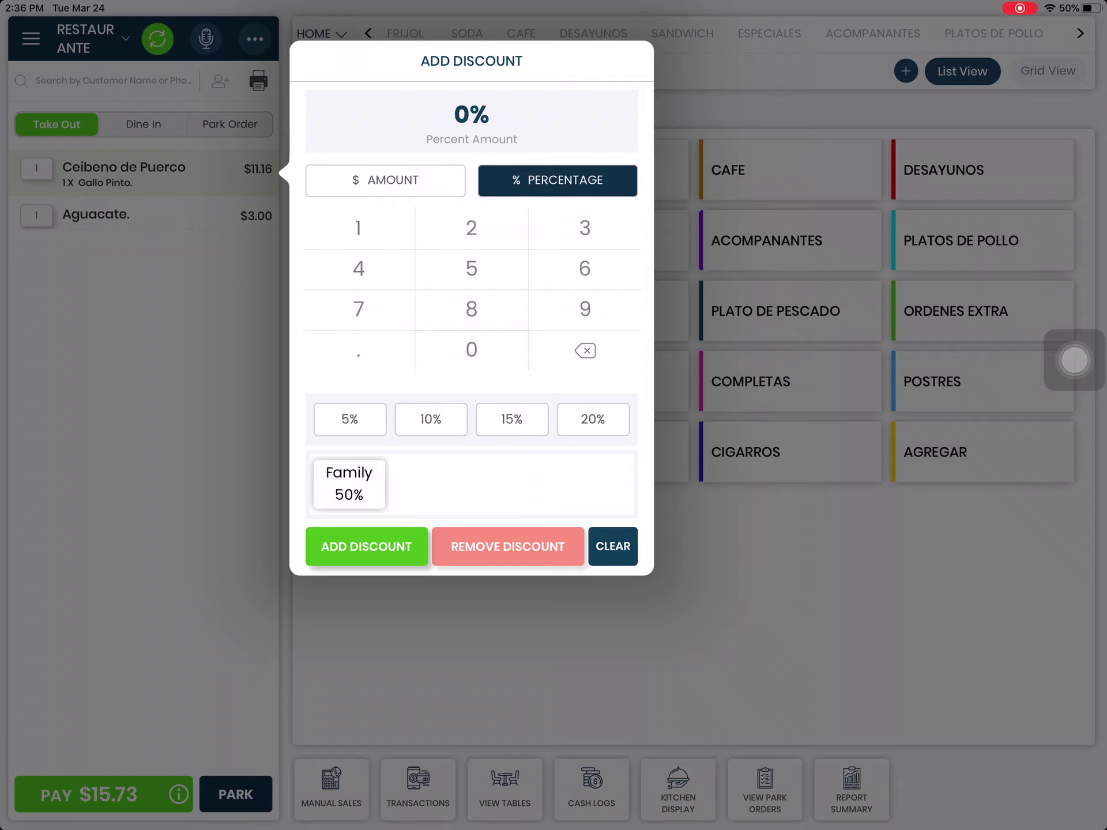
pyautogui.click(385, 181)
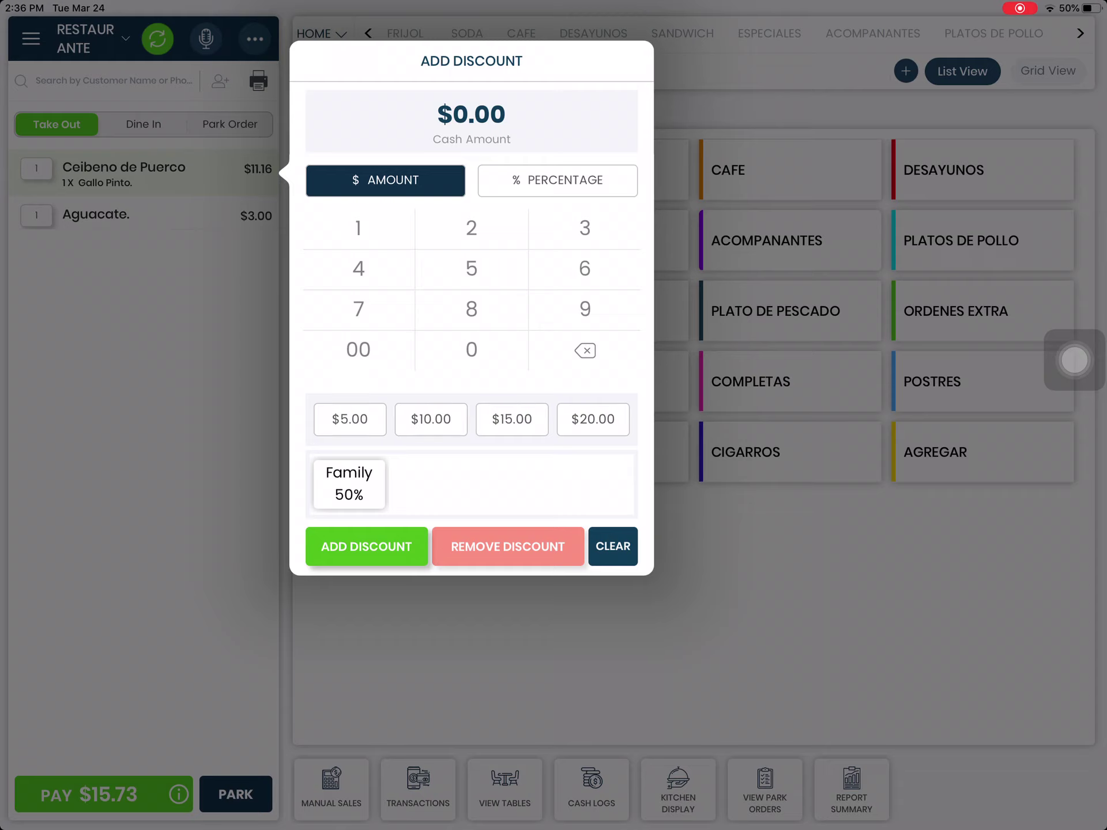
pyautogui.click(350, 484)
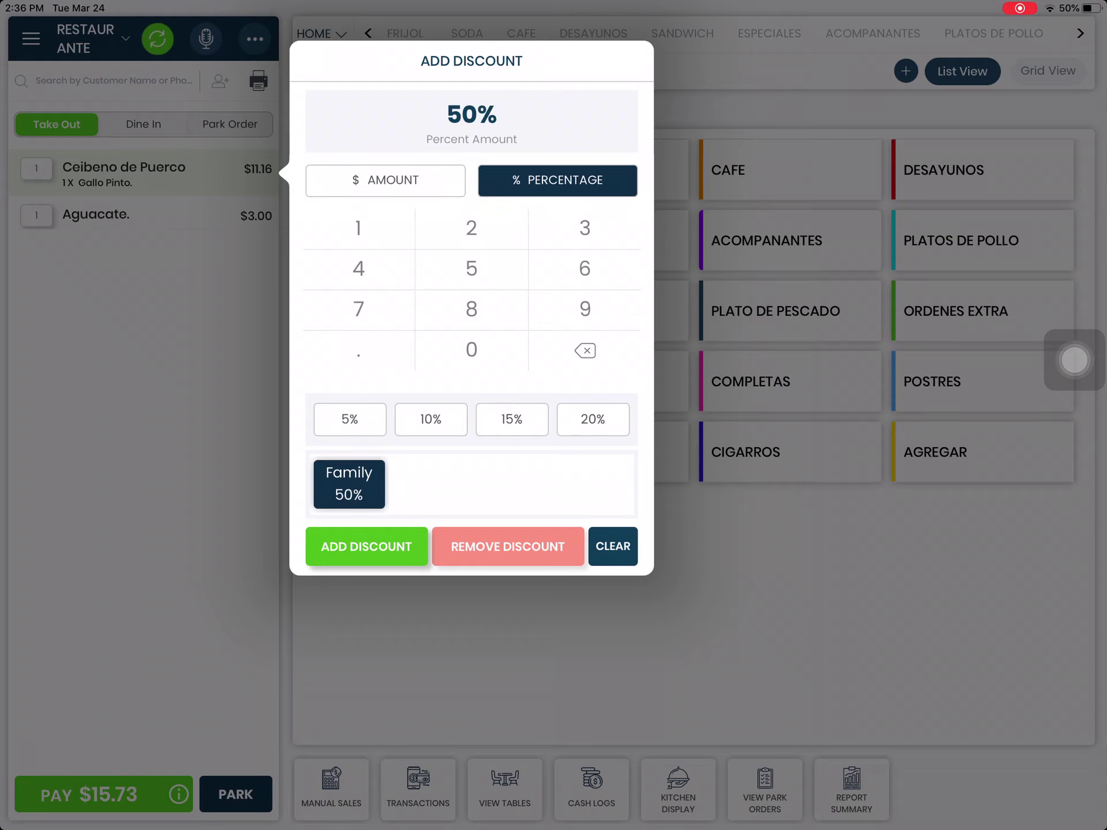
pyautogui.click(366, 546)
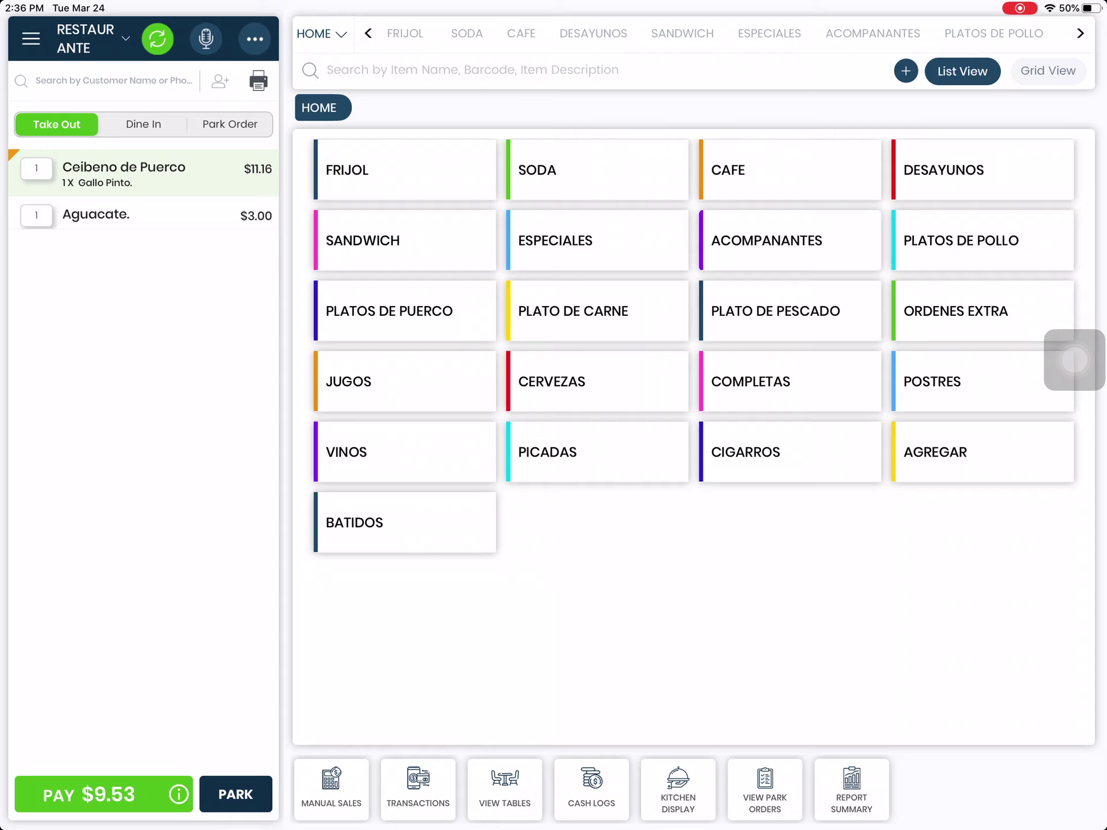
pyautogui.click(1074, 360)
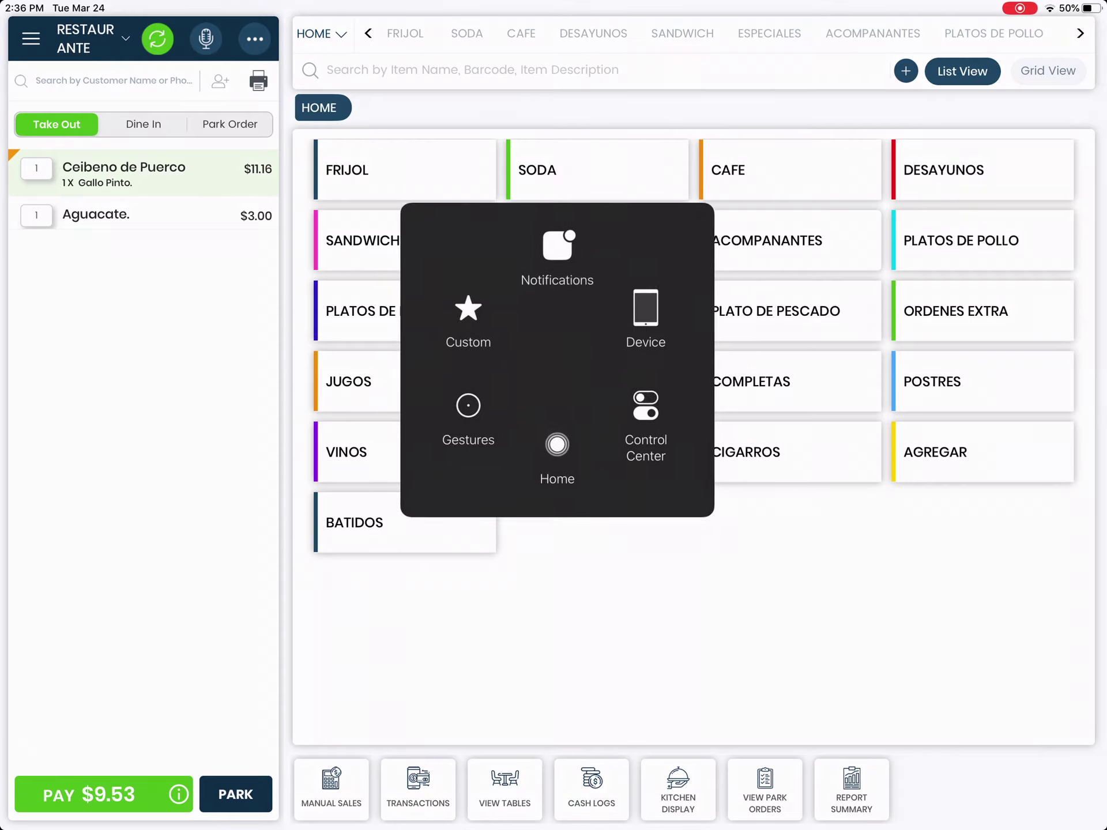
pyautogui.click(464, 320)
pyautogui.click(705, 420)
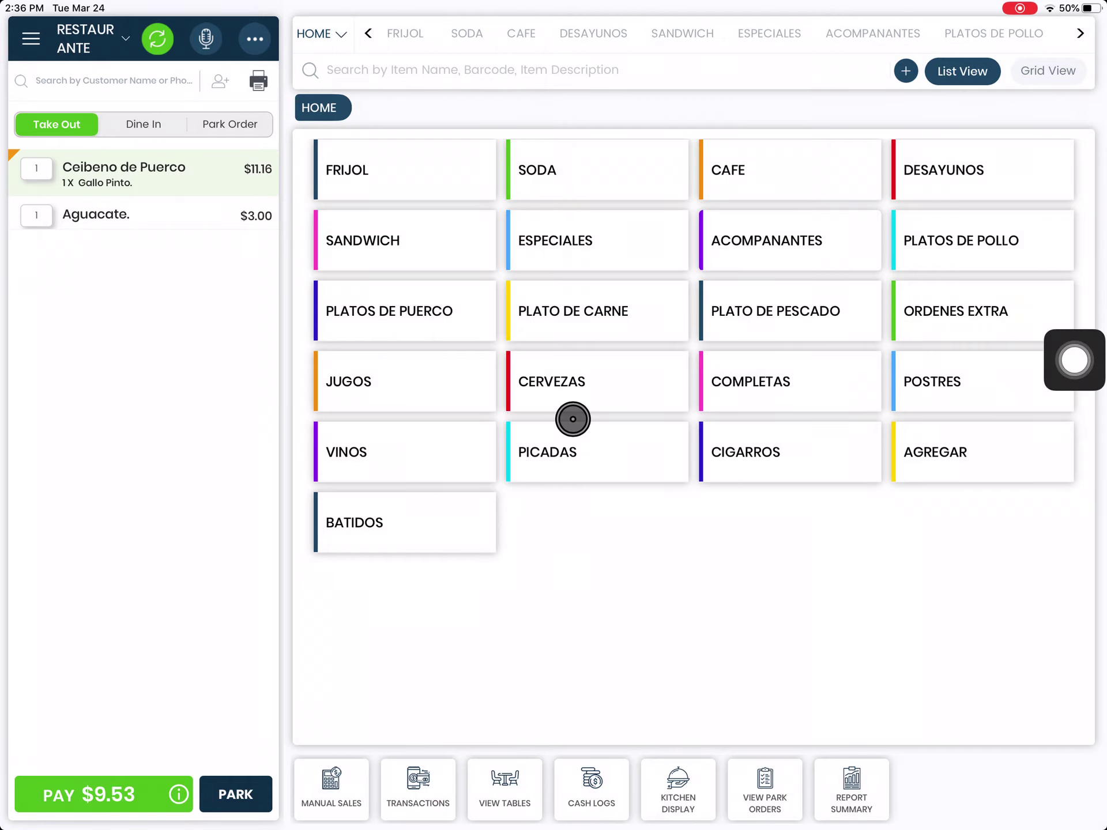
# Open the whole-order discount entry from the options menu, passing the passcode check
pyautogui.click(254, 38)
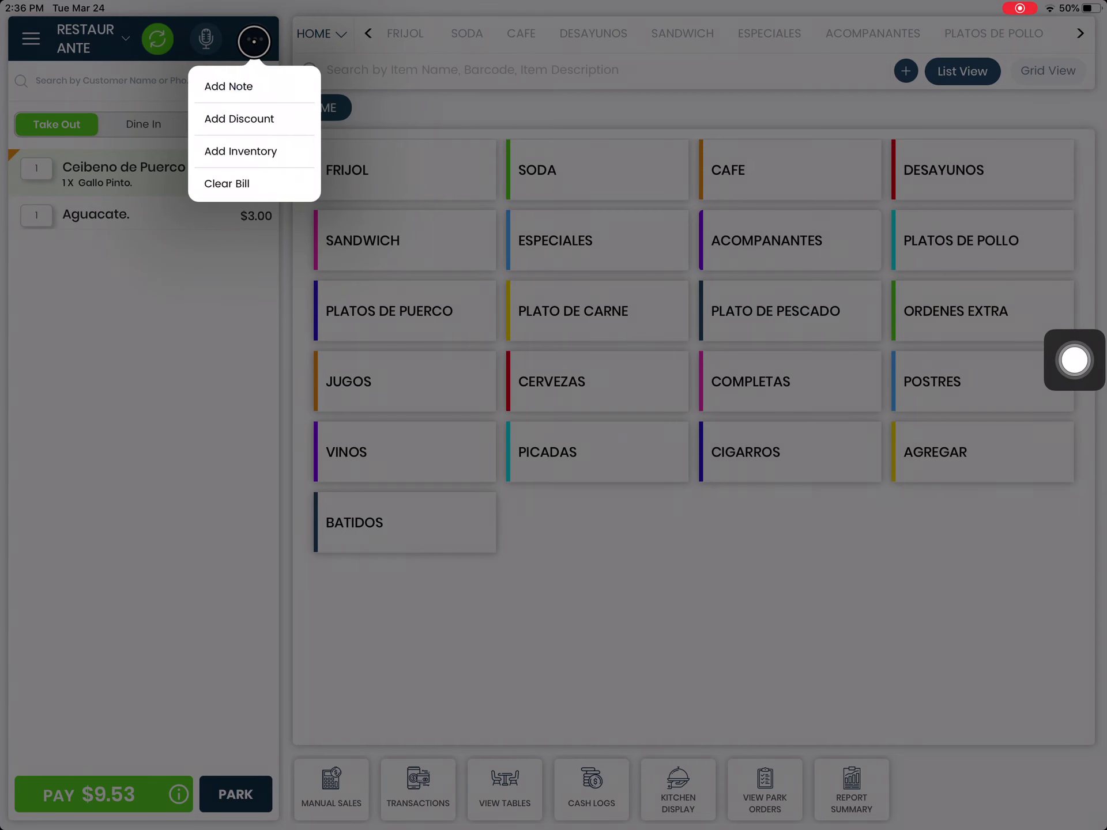
pyautogui.click(259, 119)
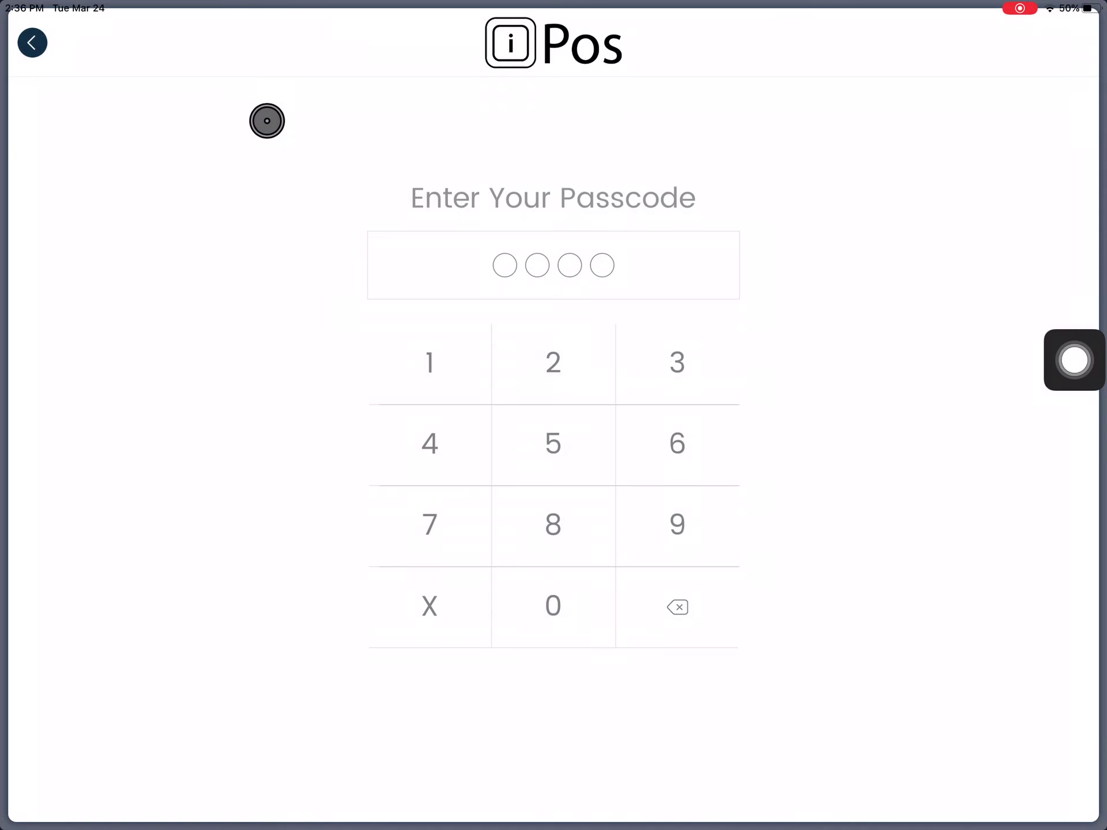
pyautogui.click(429, 362)
pyautogui.click(553, 363)
pyautogui.click(677, 363)
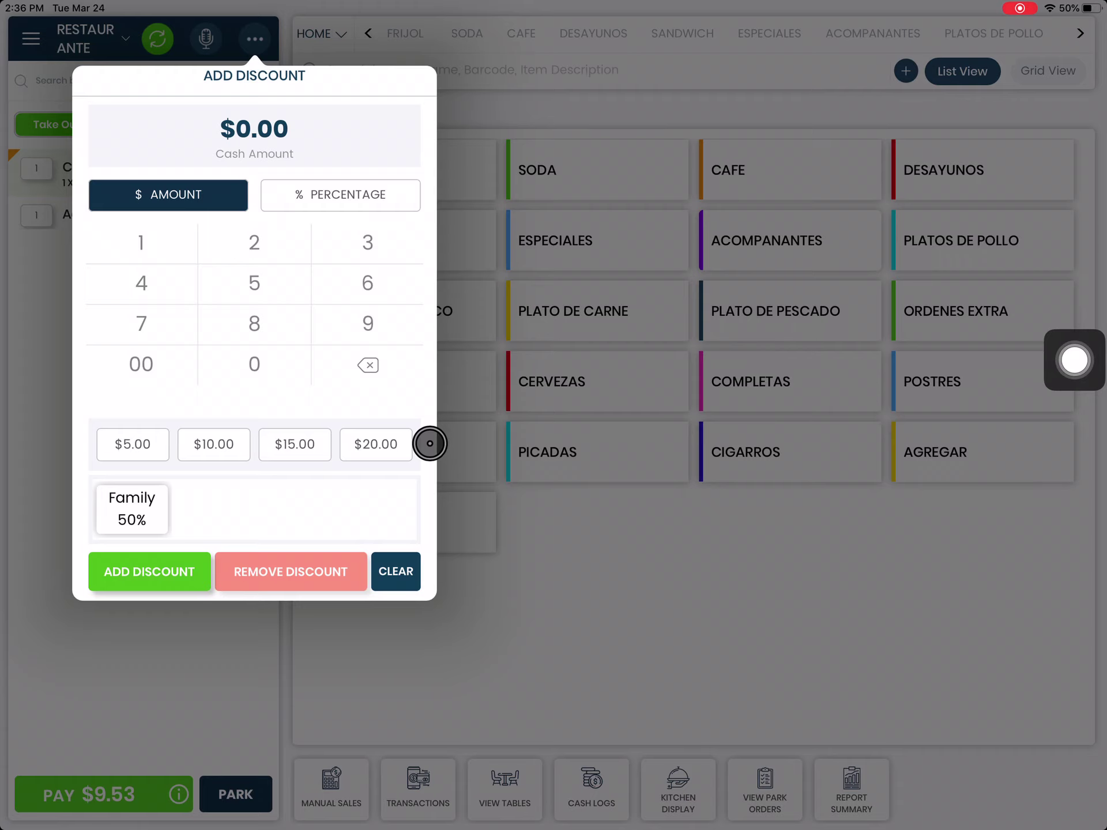
# Apply a $5.00 order discount and proceed to checkout with $6.18 payable
pyautogui.click(132, 444)
pyautogui.click(149, 571)
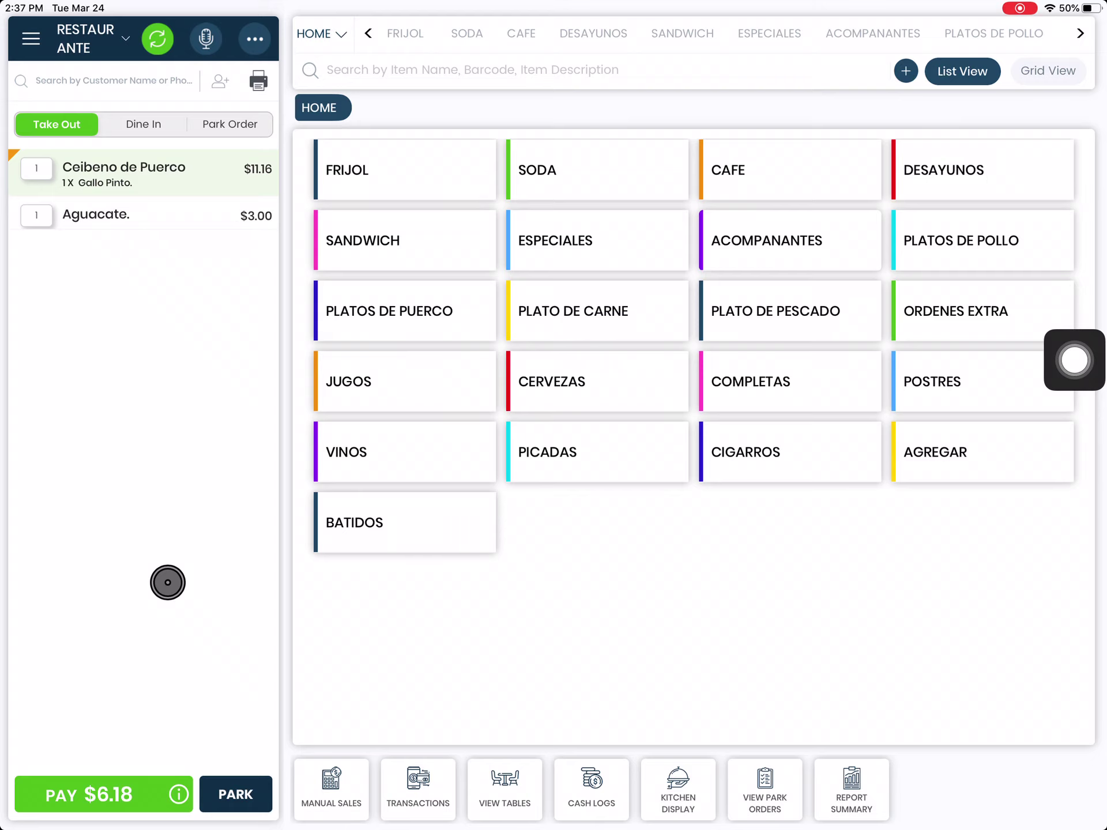
pyautogui.click(129, 794)
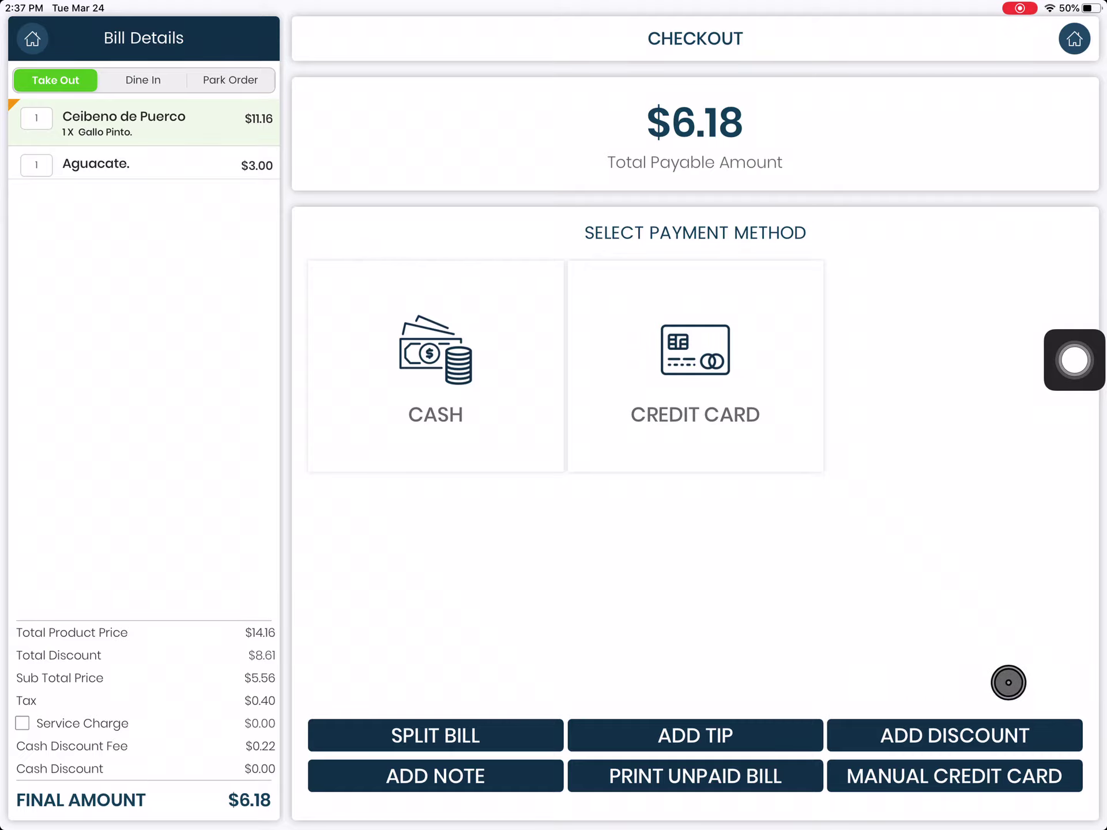
pyautogui.click(955, 731)
pyautogui.click(430, 362)
pyautogui.click(552, 362)
pyautogui.click(677, 363)
pyautogui.click(429, 524)
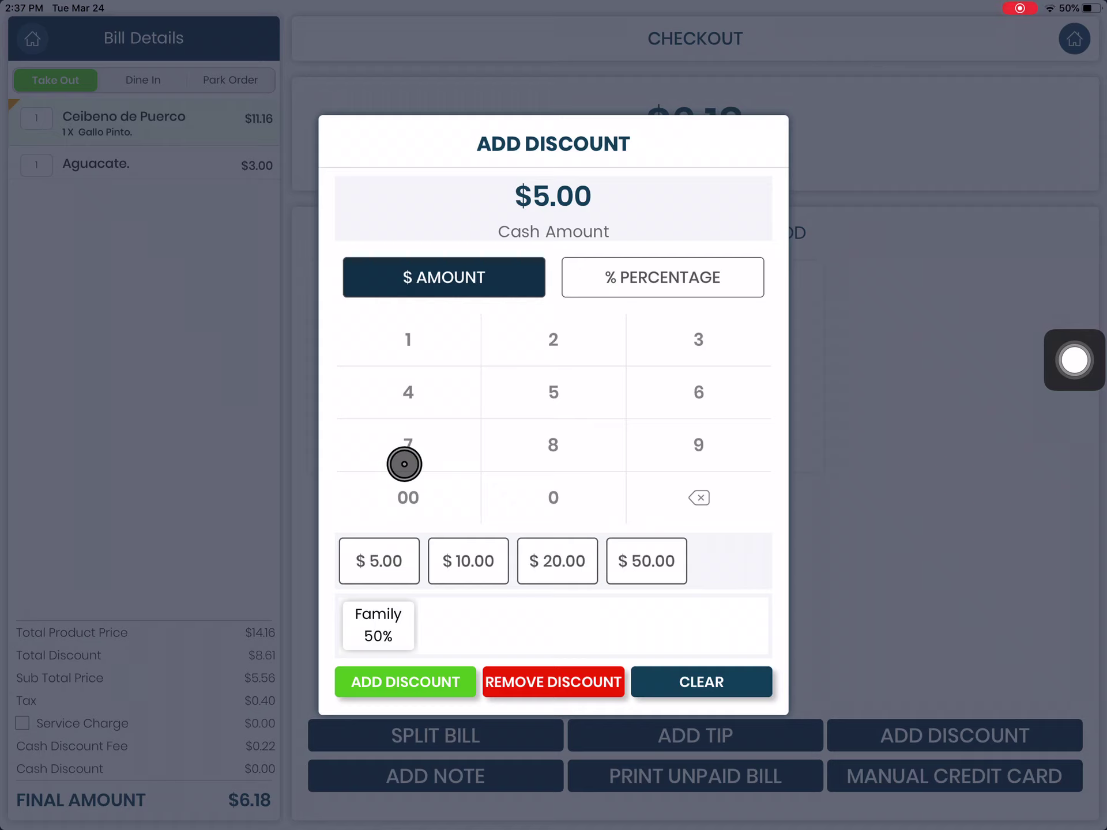
pyautogui.click(890, 483)
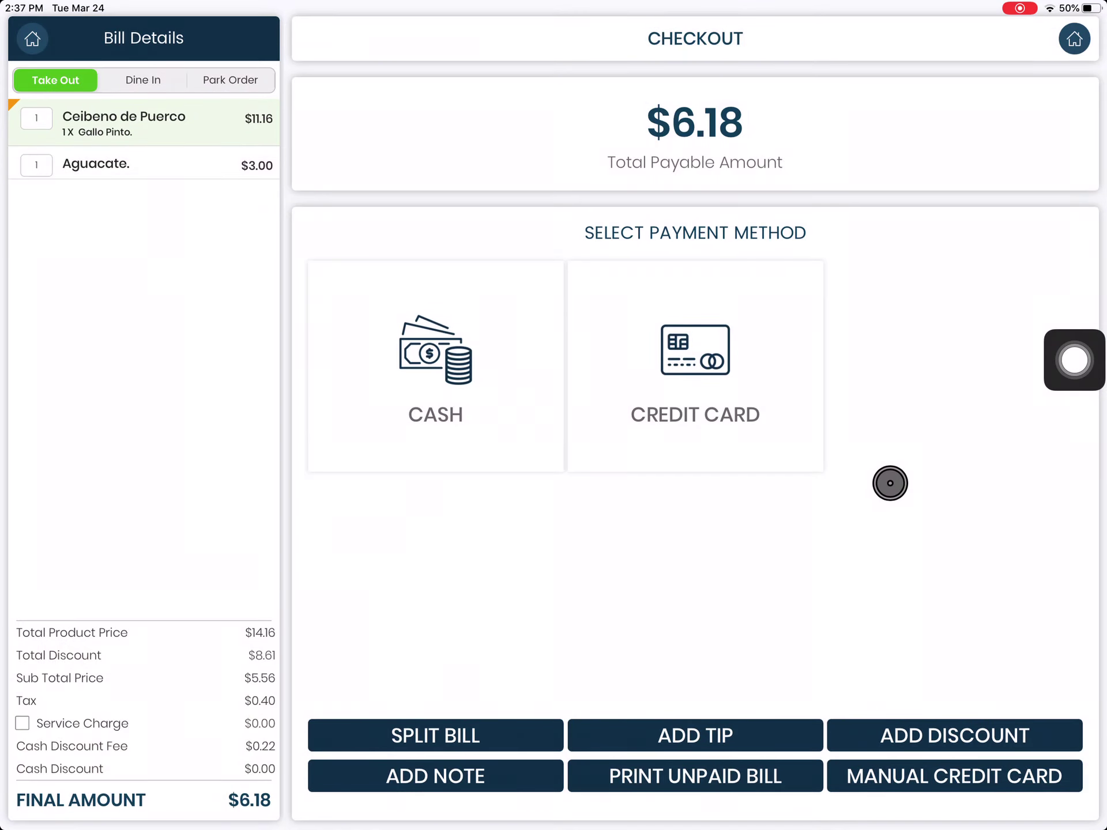